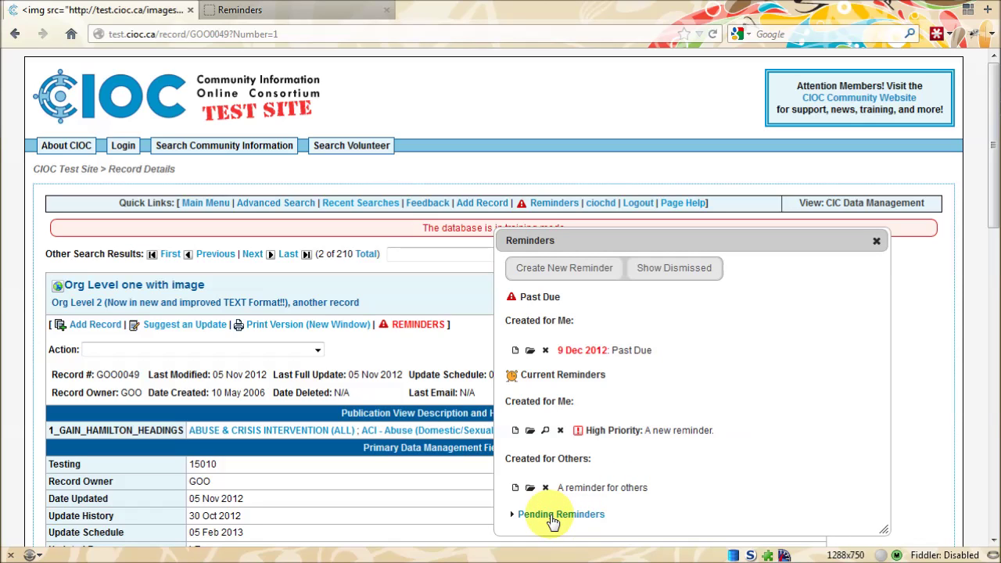
Review the record's reminders including dismissed ones, compare them with the general Reminders page, and close the record's reminder list
left_click(689, 268)
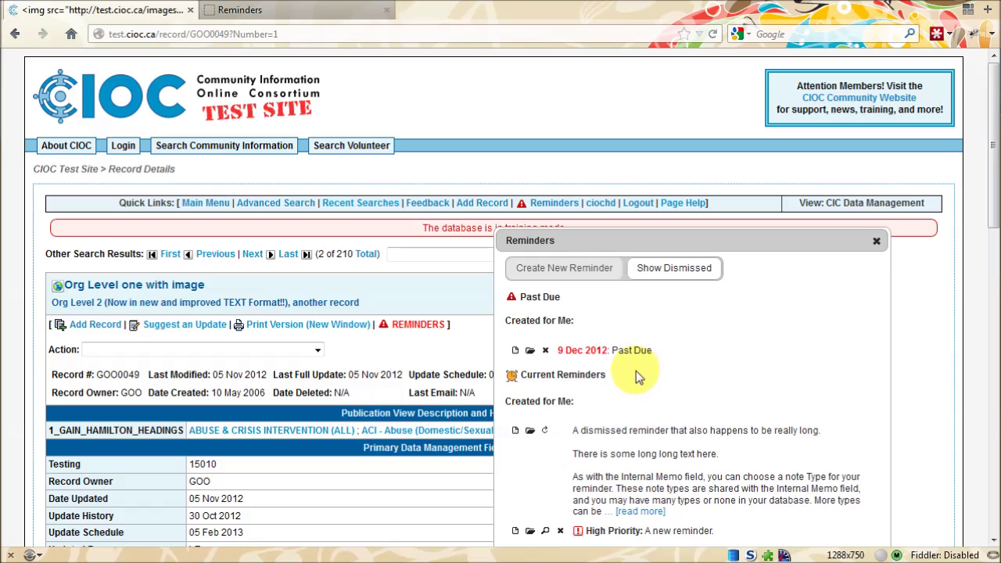
left_click(292, 14)
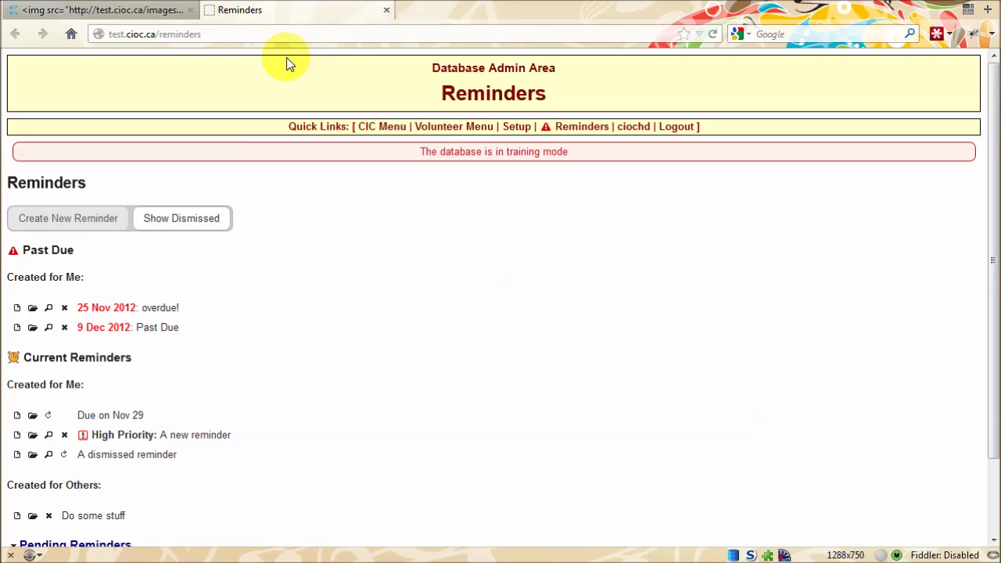
left_click(153, 13)
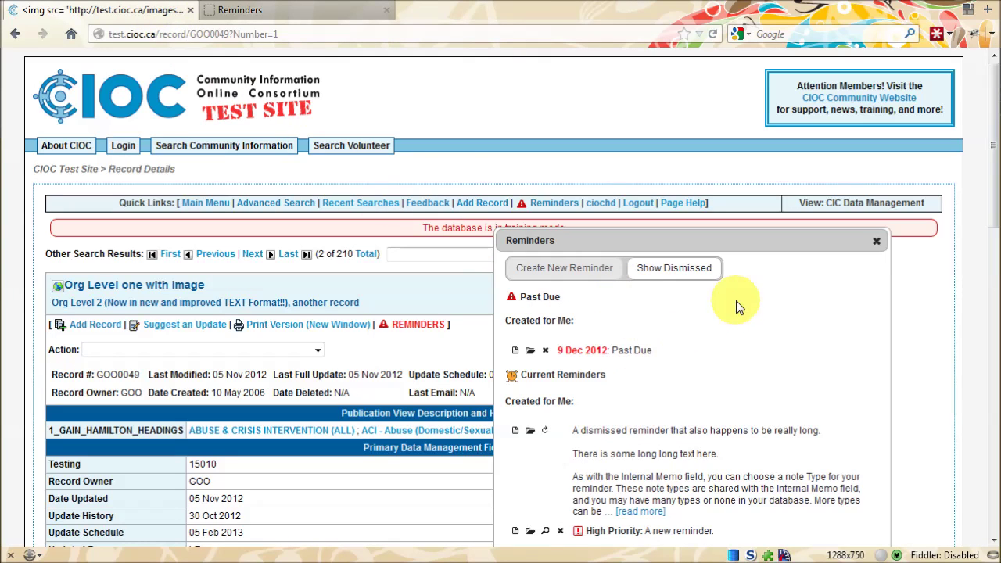
left_click(683, 275)
left_click(876, 242)
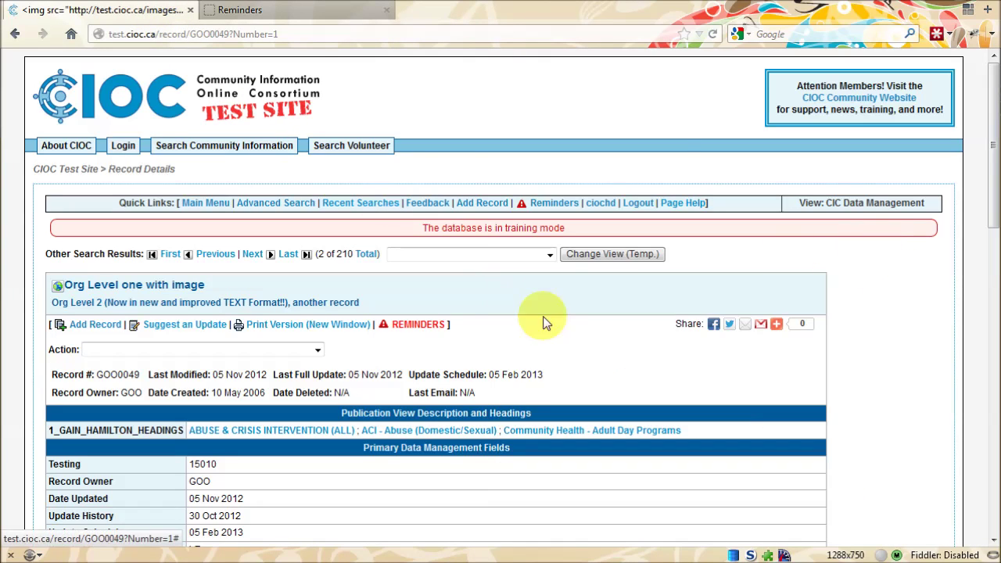
Reopen the reminders of record GOO0049 and briefly view its pending reminders
left_click(427, 330)
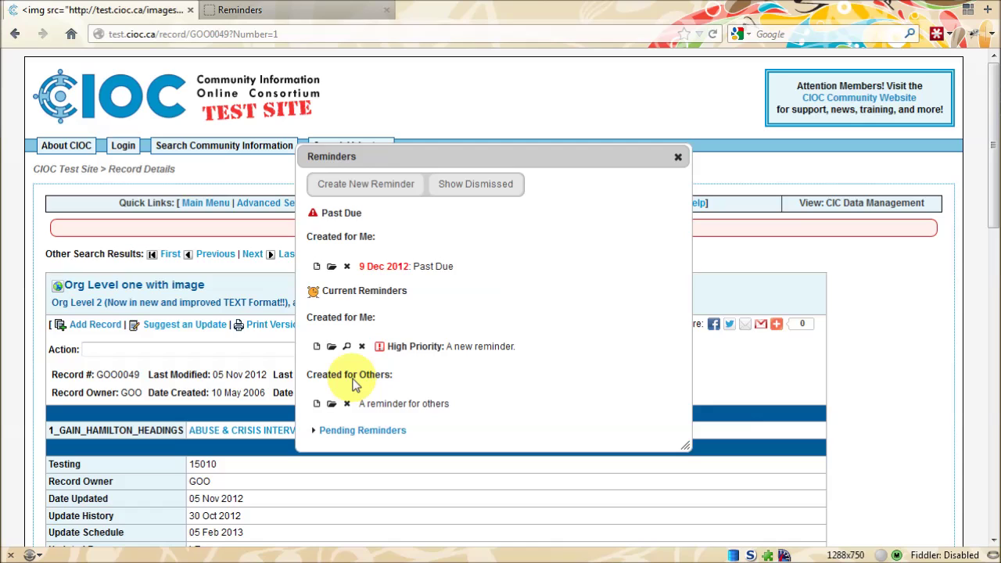
left_click(373, 432)
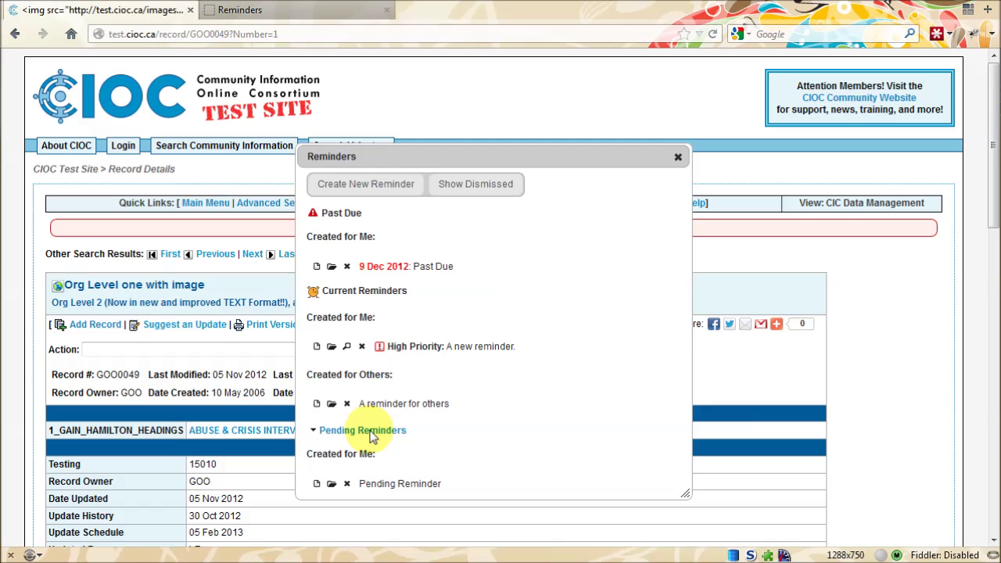
left_click(372, 432)
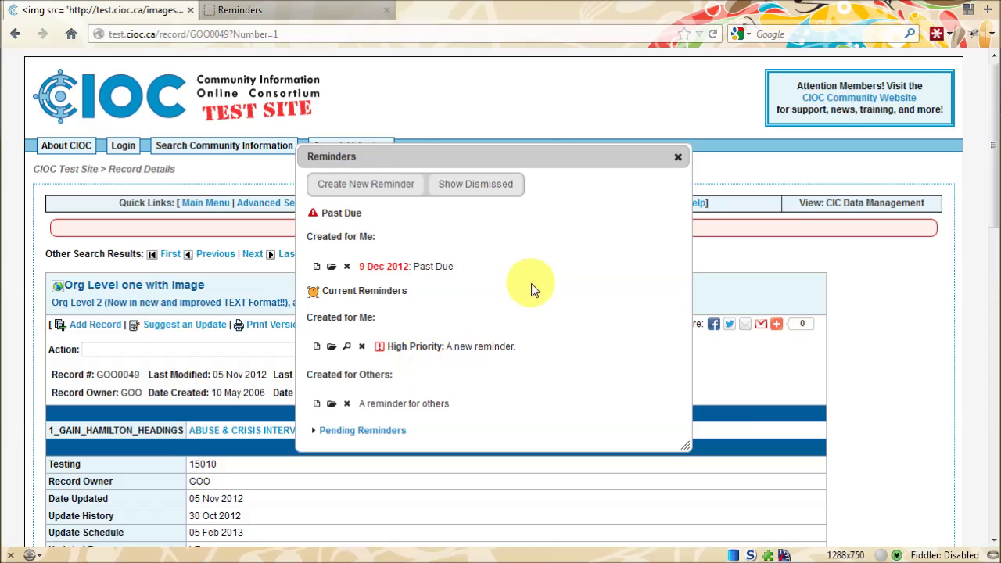
Include dismissed reminders in the record's reminder list and check the information on the long dismissed reminder
left_click(474, 189)
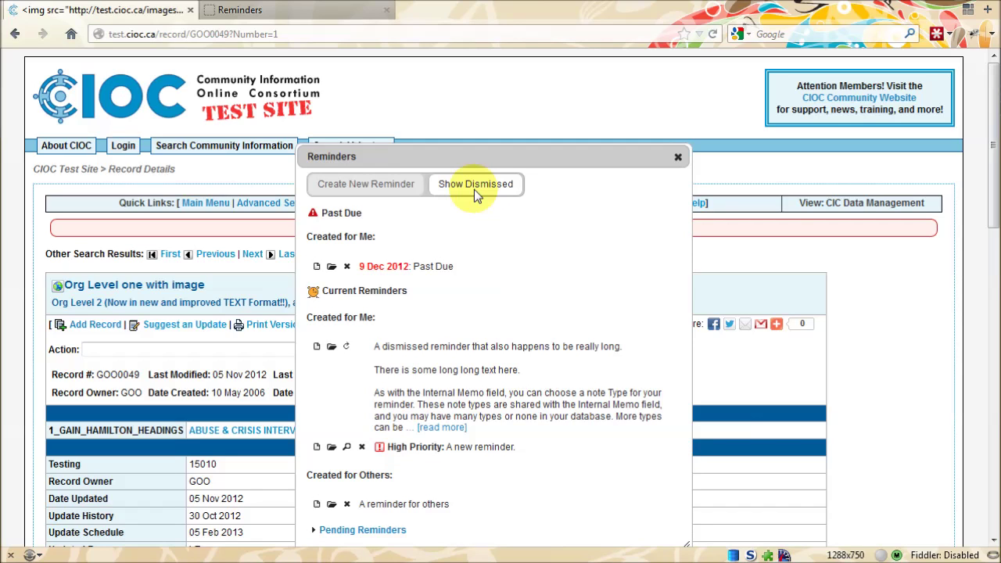
left_click(474, 189)
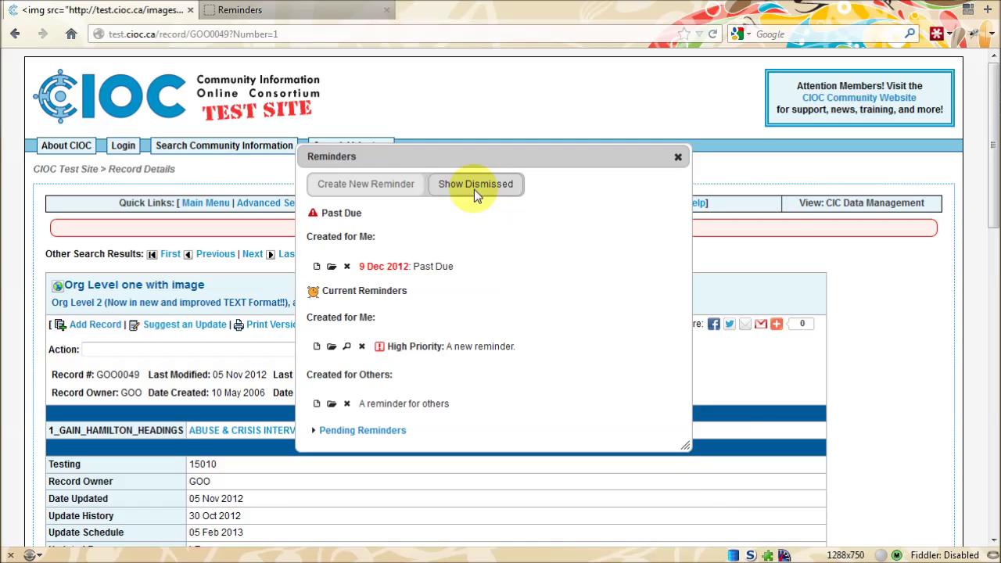
left_click(474, 189)
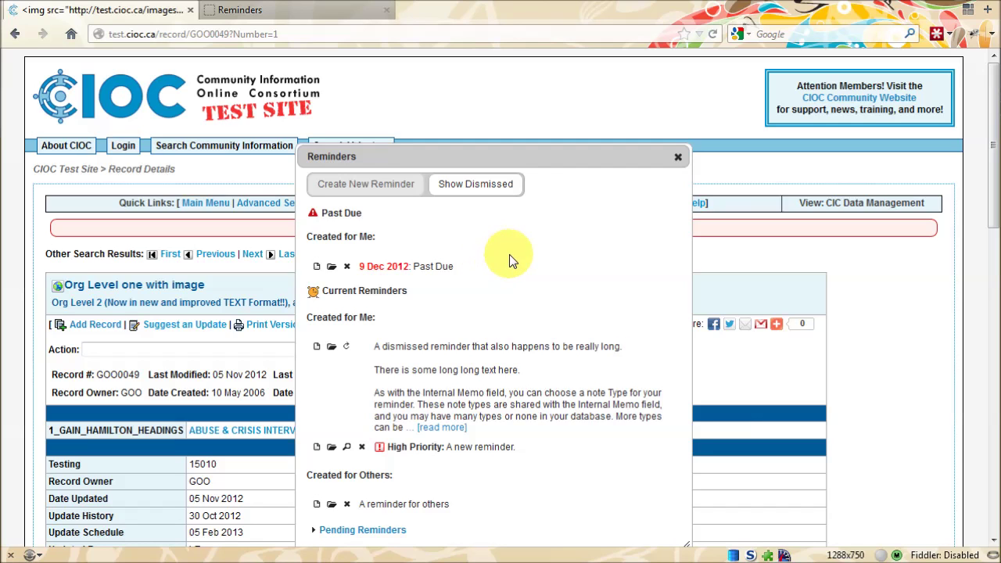
scroll(514, 245, "down", 1)
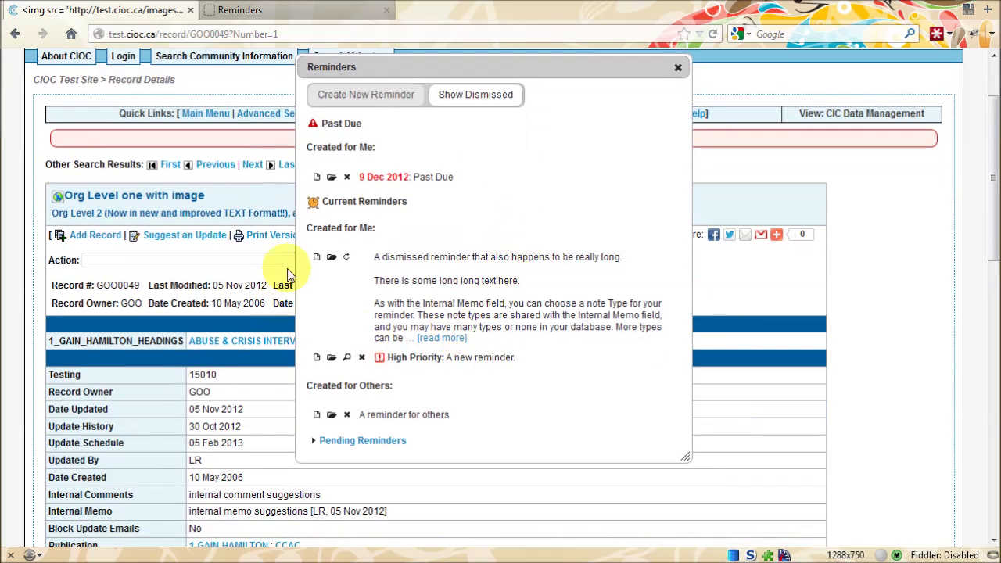
mouse_move(319, 261)
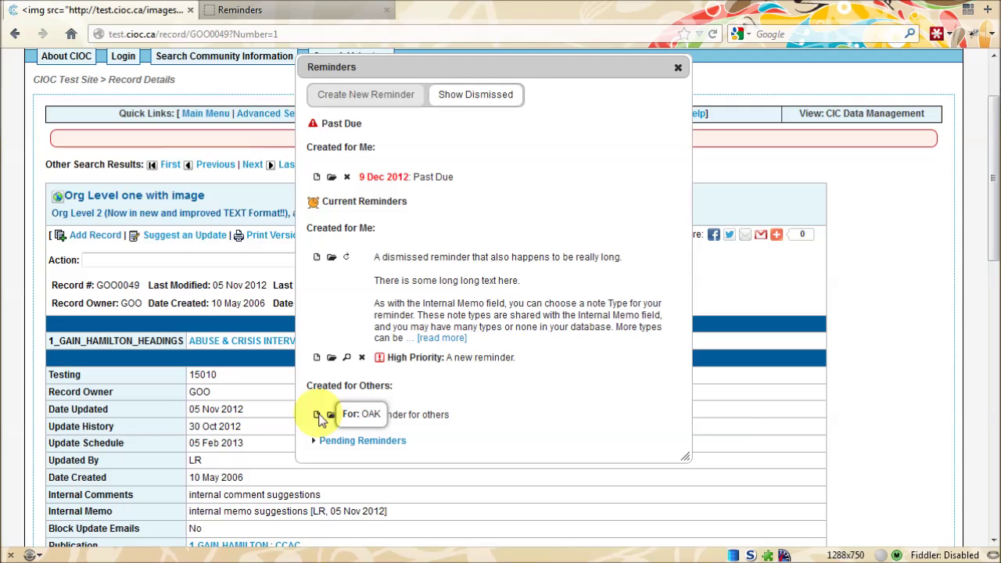
Expand the pending reminders and check the active date and recipient of the pending one
left_click(314, 441)
scroll(320, 418, "down", 2)
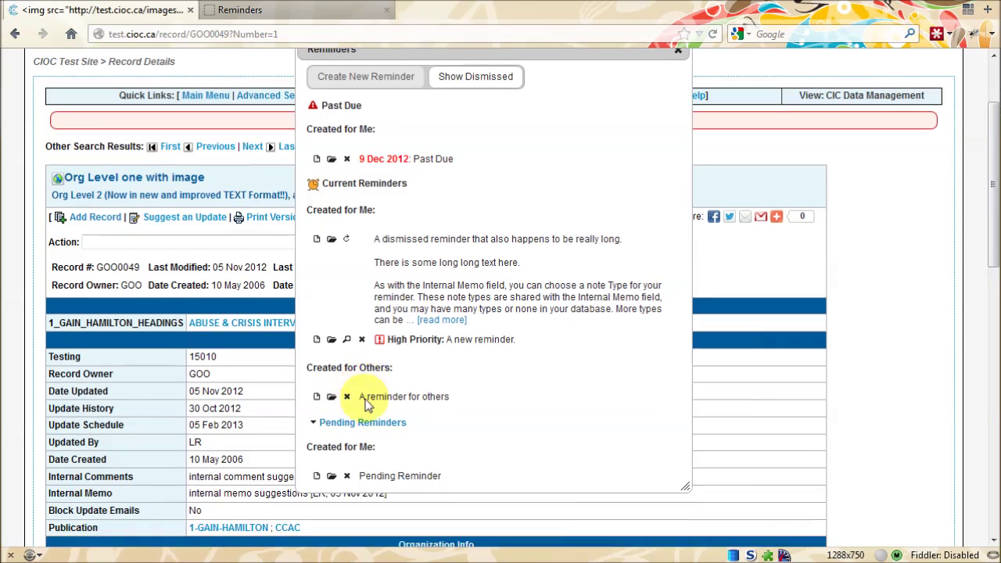
mouse_move(317, 409)
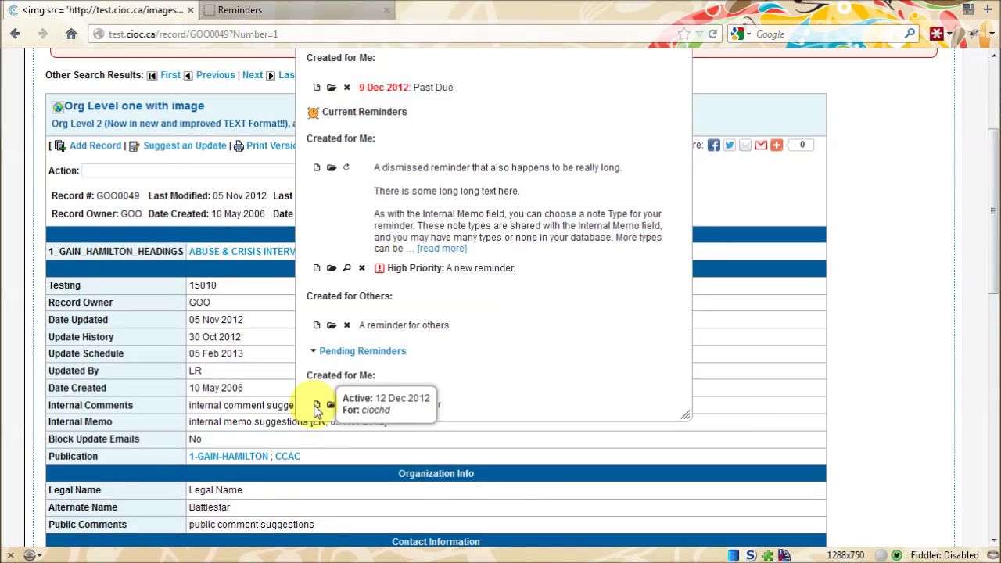
scroll(317, 409, "up", 4)
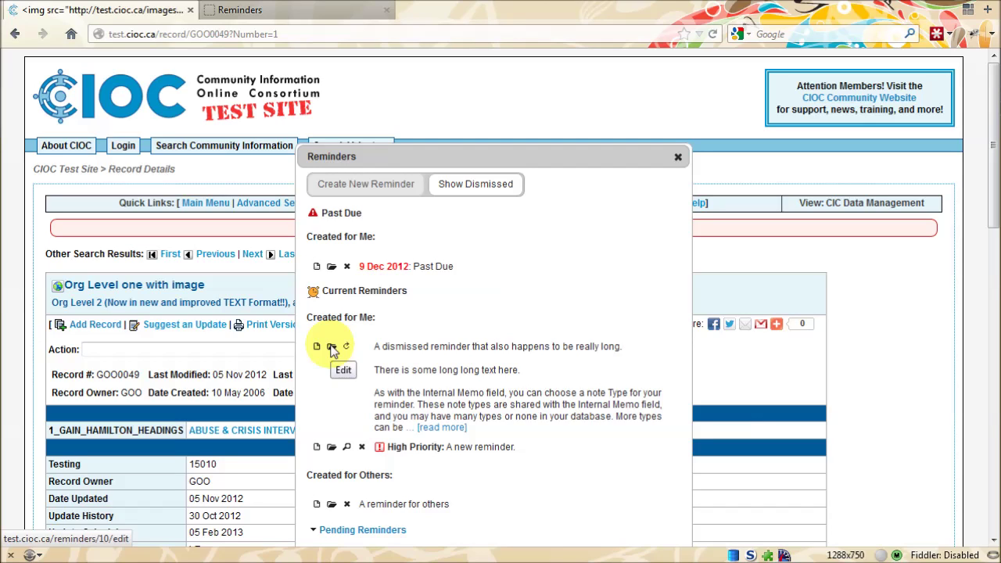
Open the long dismissed reminder for editing, review all its fields and close the form without saving
left_click(331, 346)
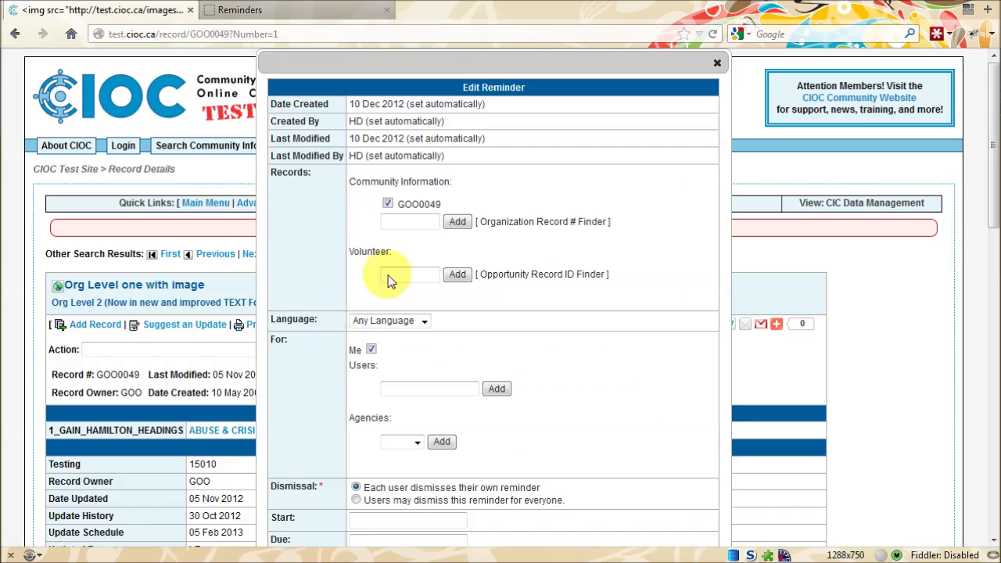
scroll(514, 266, "down", 3)
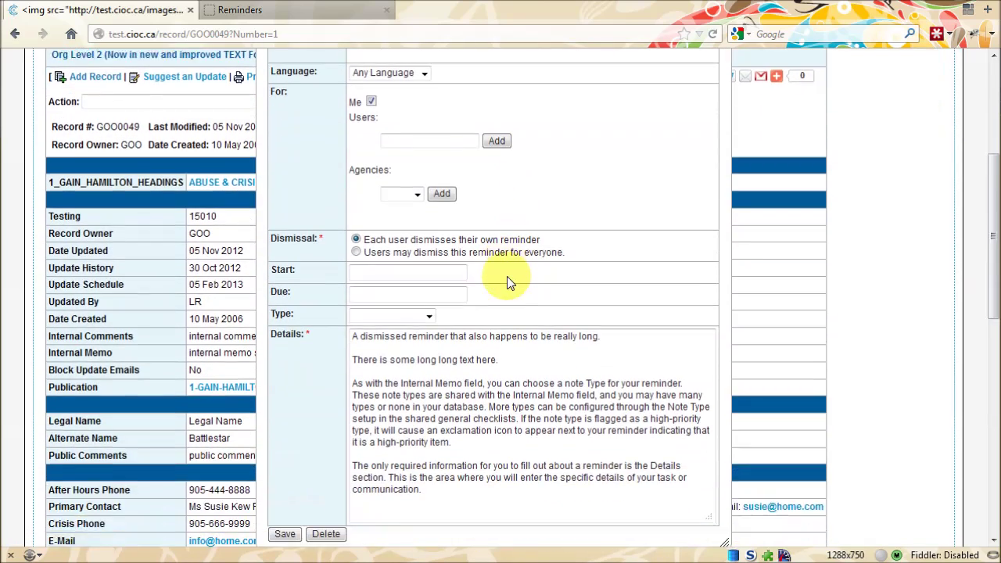
scroll(513, 264, "up", 3)
scroll(515, 252, "up", 1)
left_click(717, 63)
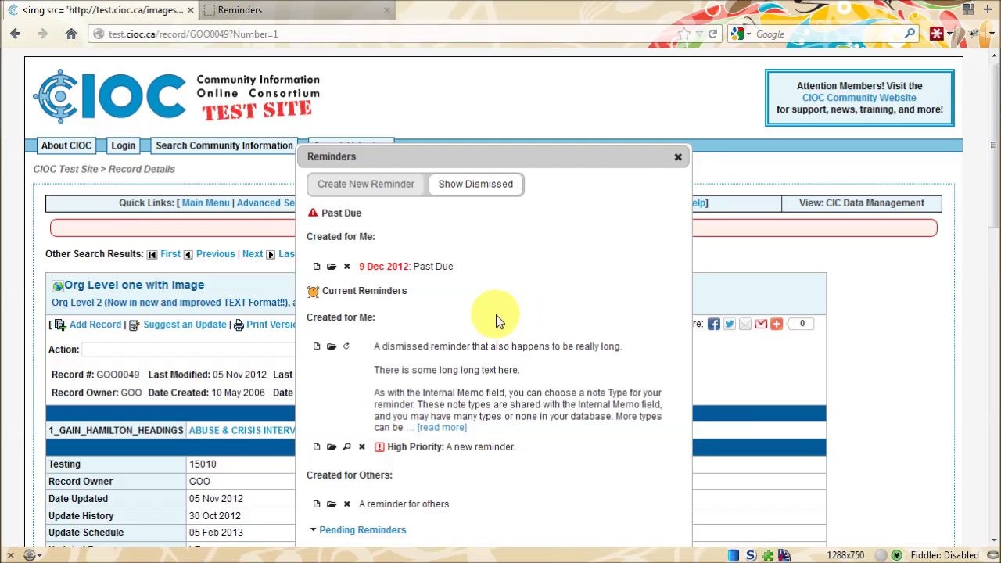
View the records attached to the high-priority reminder in a separate results page, and read the long dismissed reminder's full text
scroll(501, 317, "down", 1)
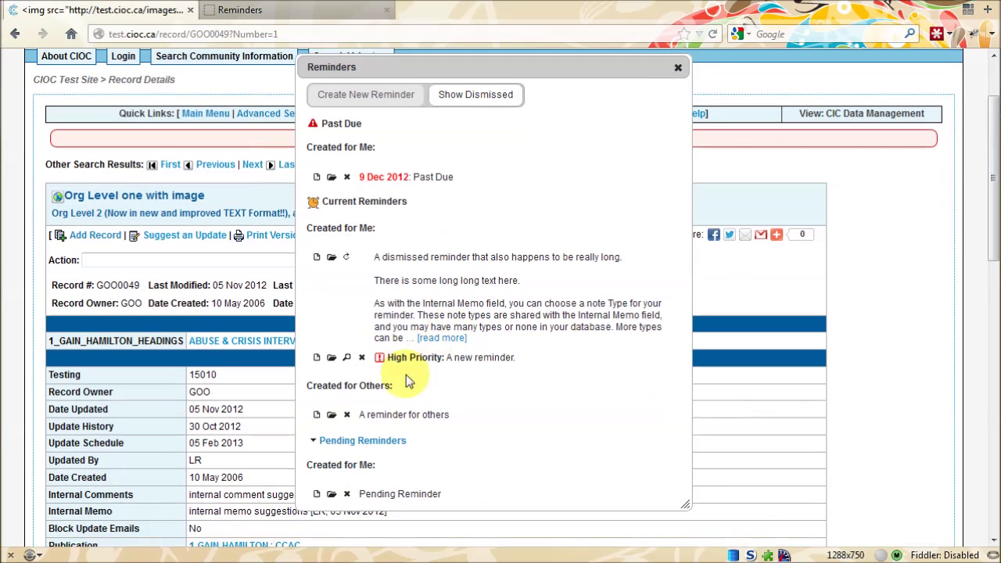
middle_click(347, 359)
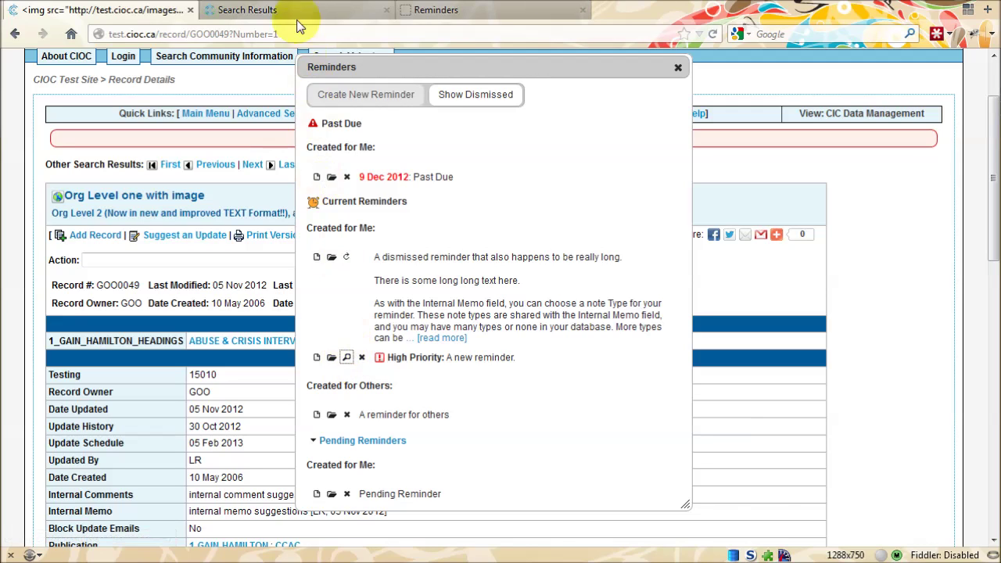
left_click(295, 8)
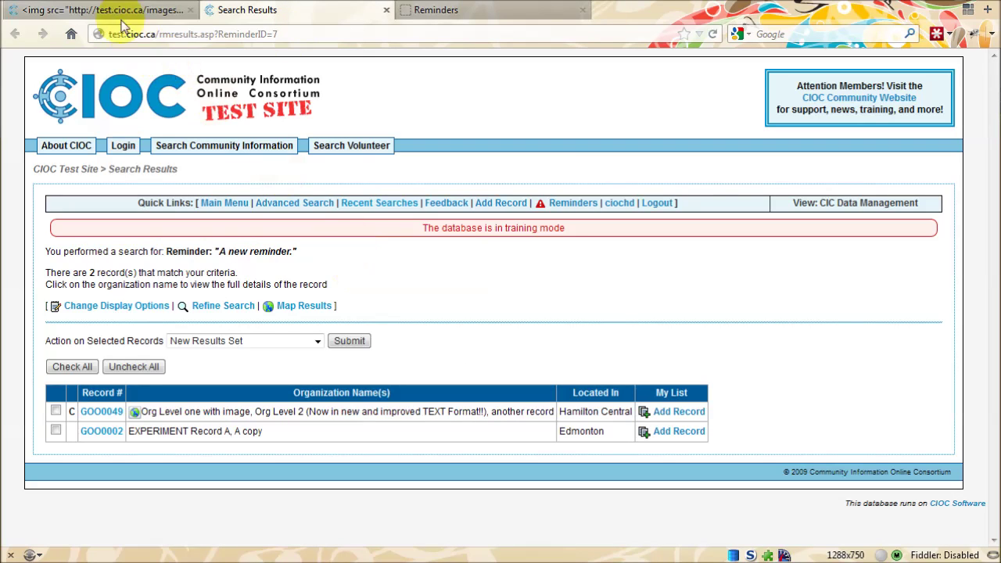
left_click(387, 10)
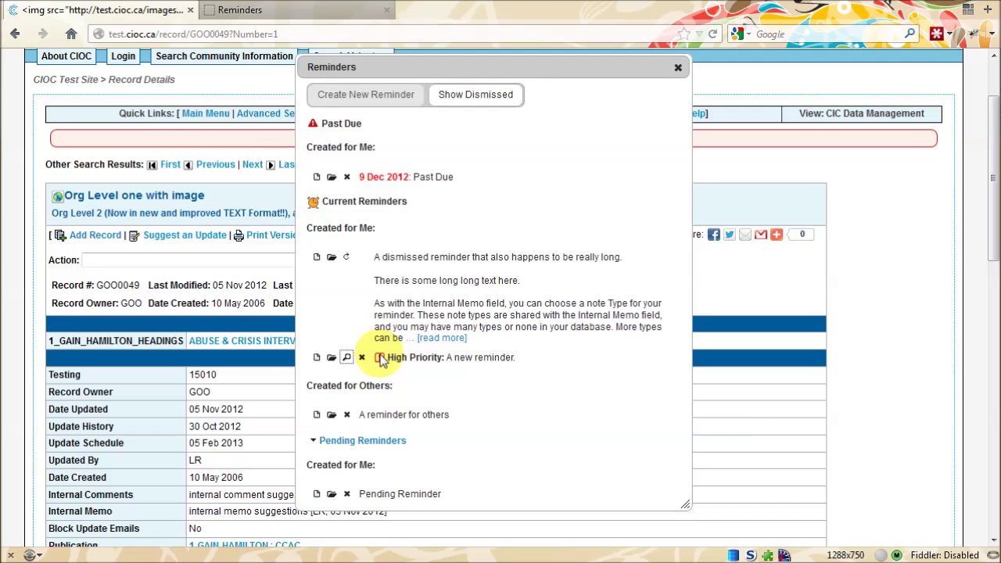
left_click(443, 341)
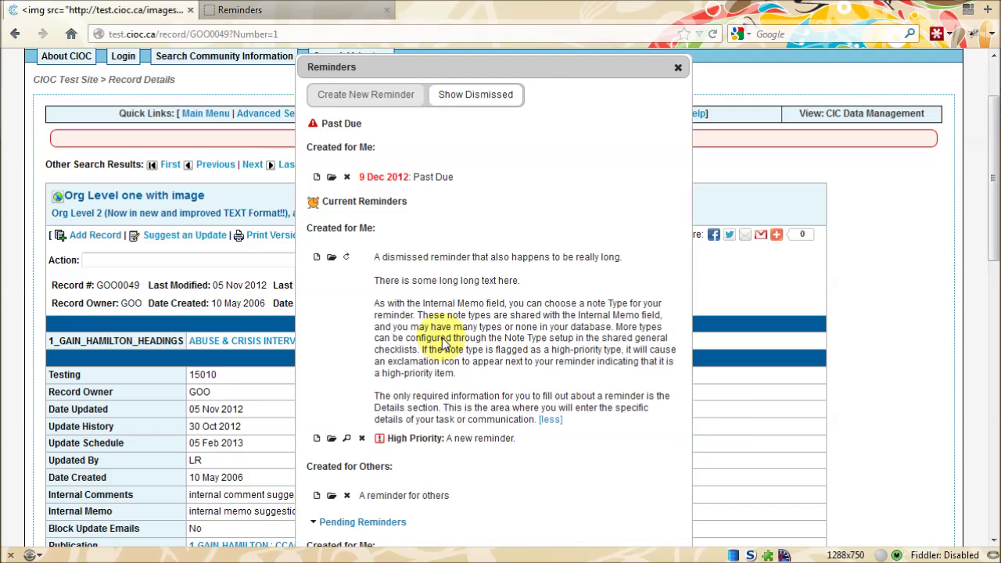
left_click(550, 420)
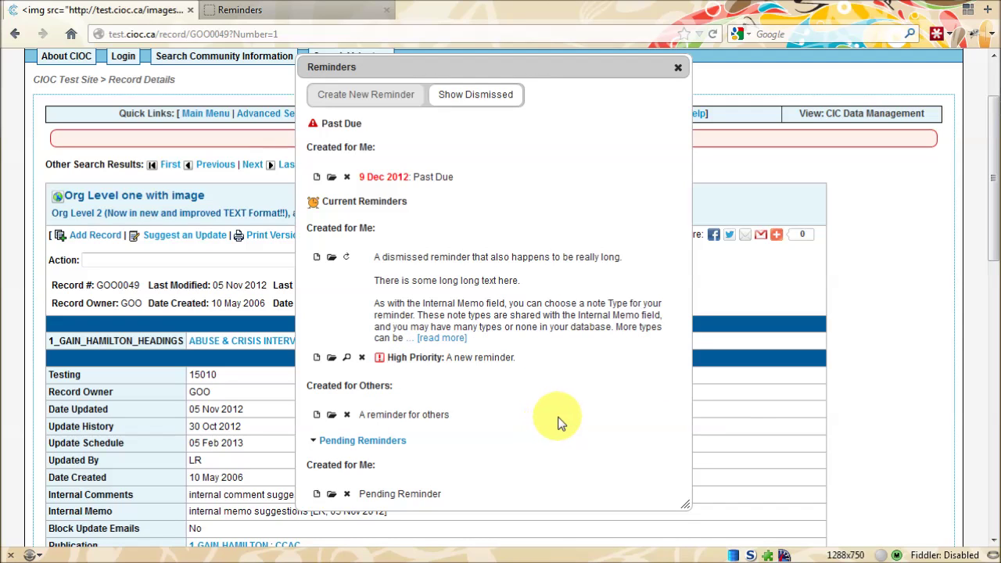
Start a new reminder from the general Reminders page and set its language to Français
left_click(313, 11)
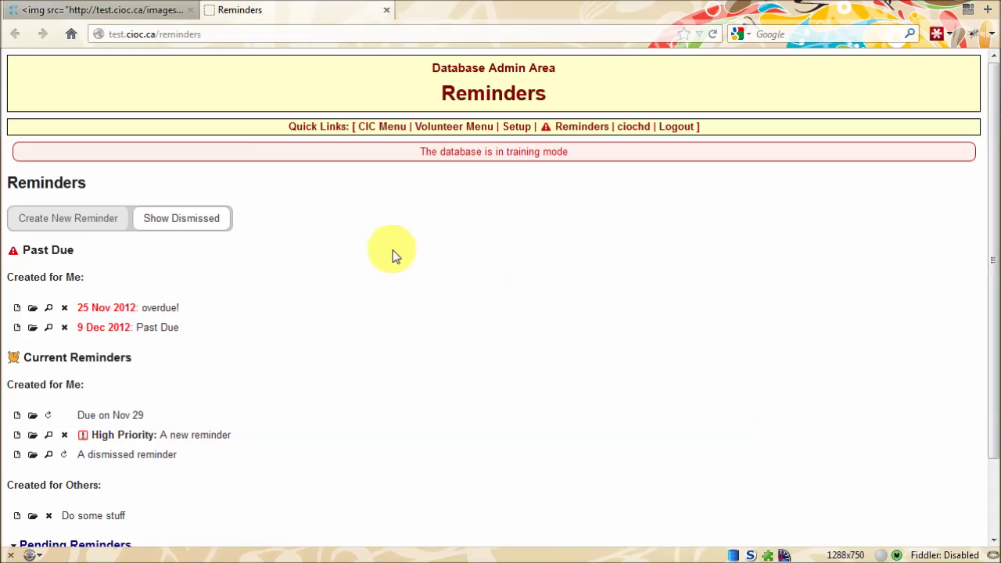
left_click(78, 216)
scroll(706, 224, "down", 3)
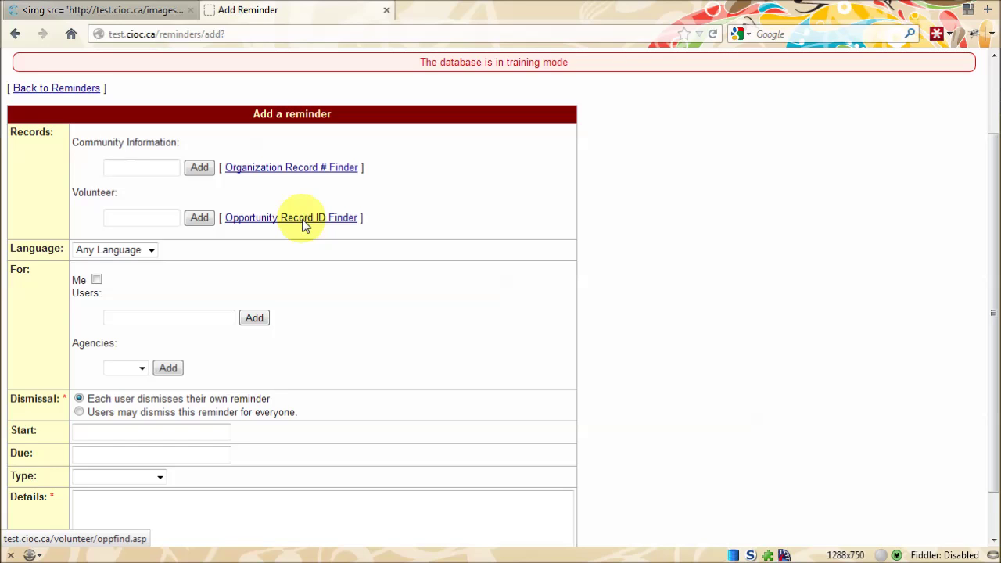
left_click(128, 256)
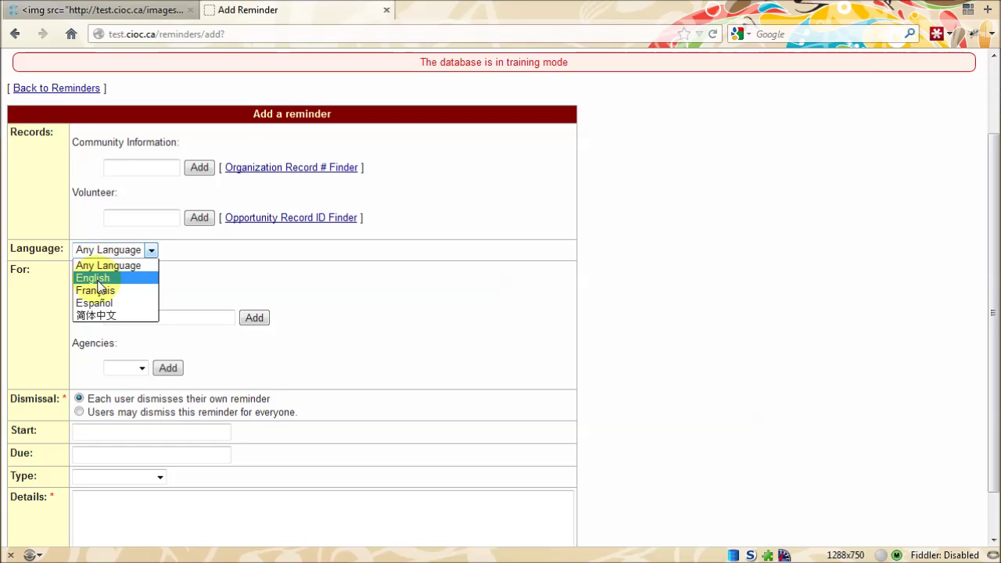
left_click(97, 290)
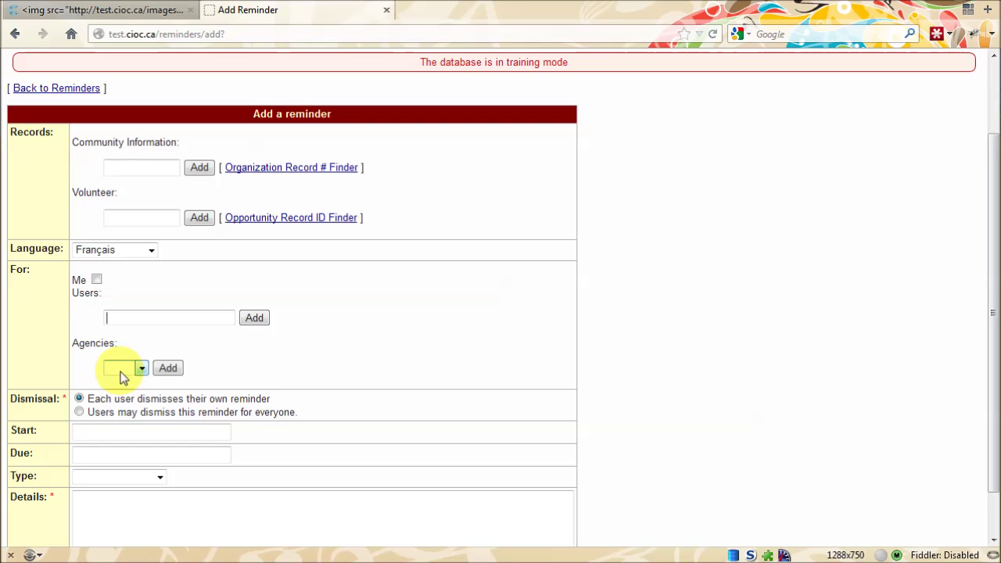
Examine the new reminder's start date, due date and type choices without setting them, and place the cursor in its details
scroll(347, 370, "down", 1)
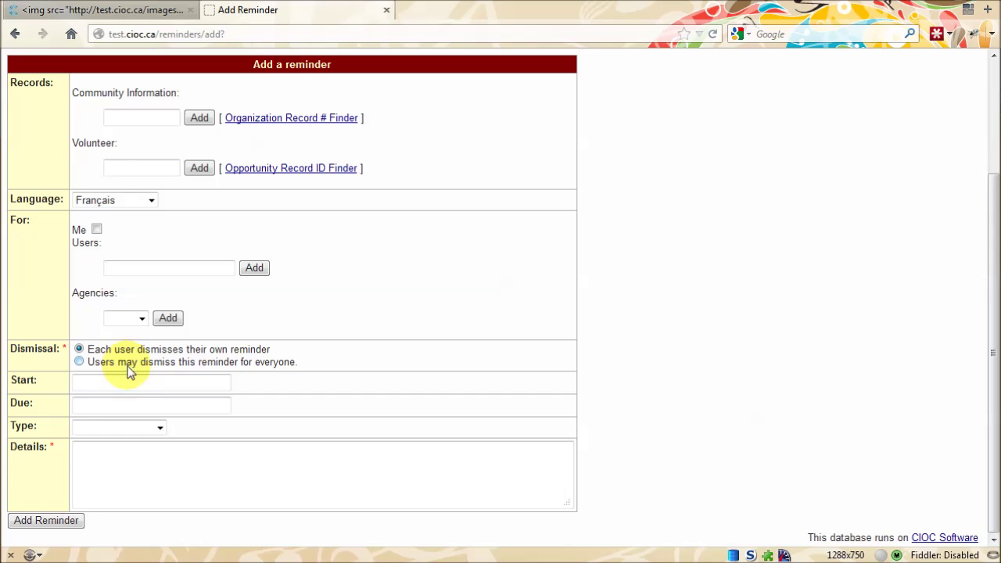
left_click(118, 388)
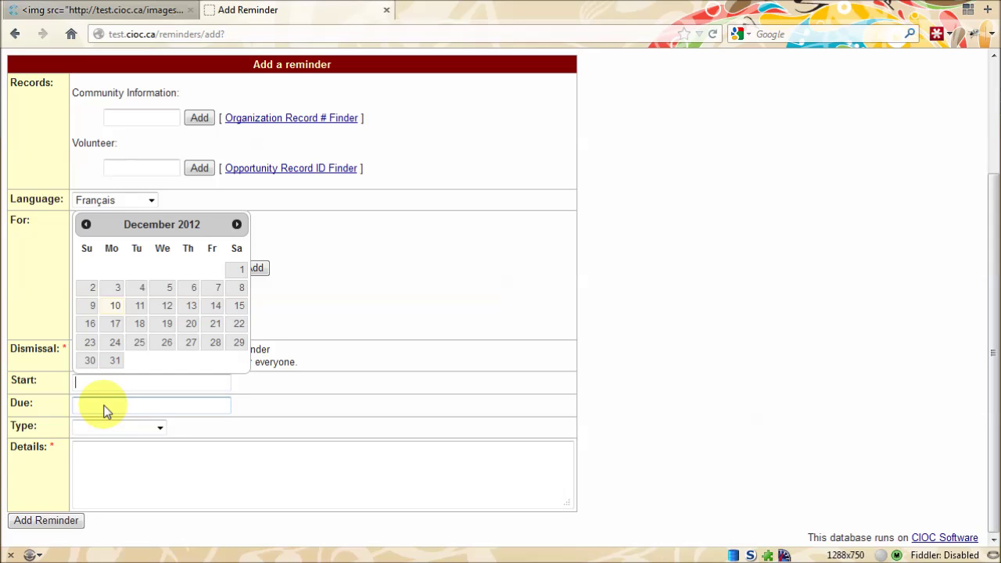
left_click(108, 409)
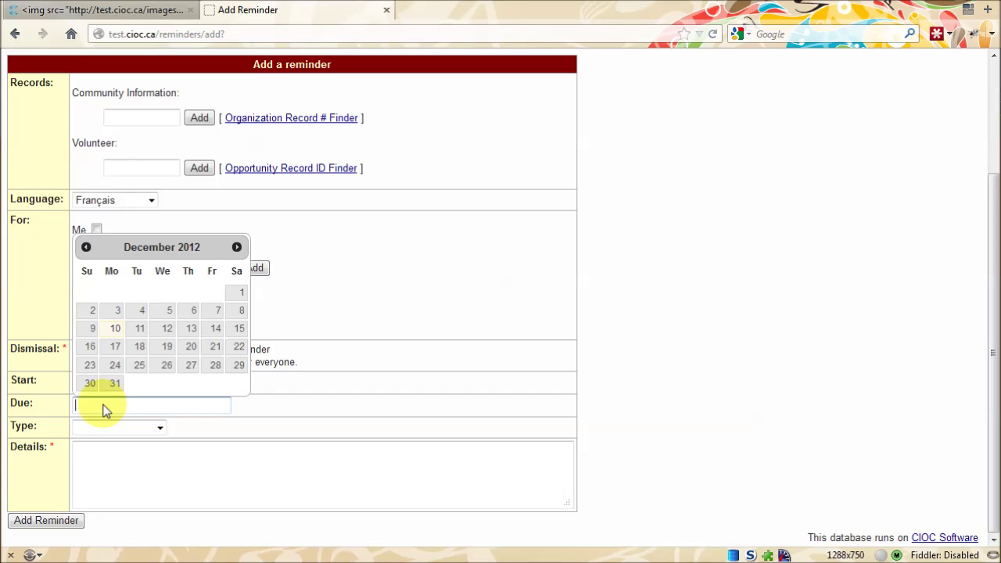
left_click(106, 428)
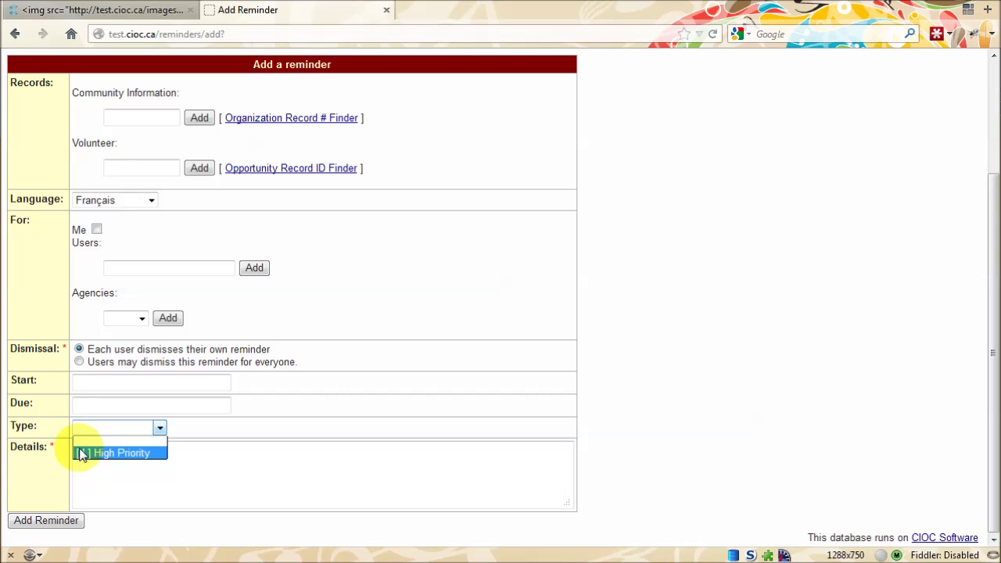
left_click(127, 471)
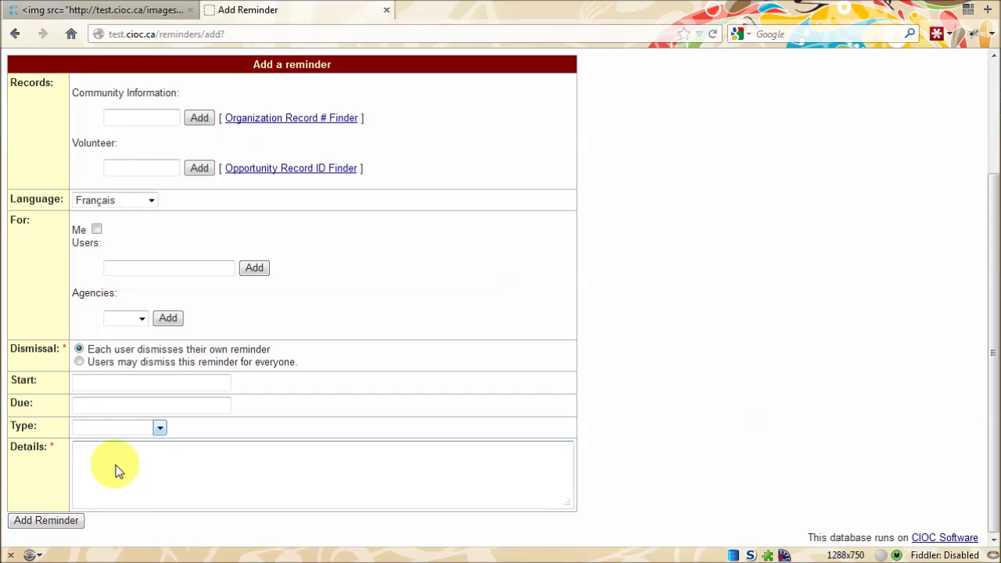
left_click(116, 470)
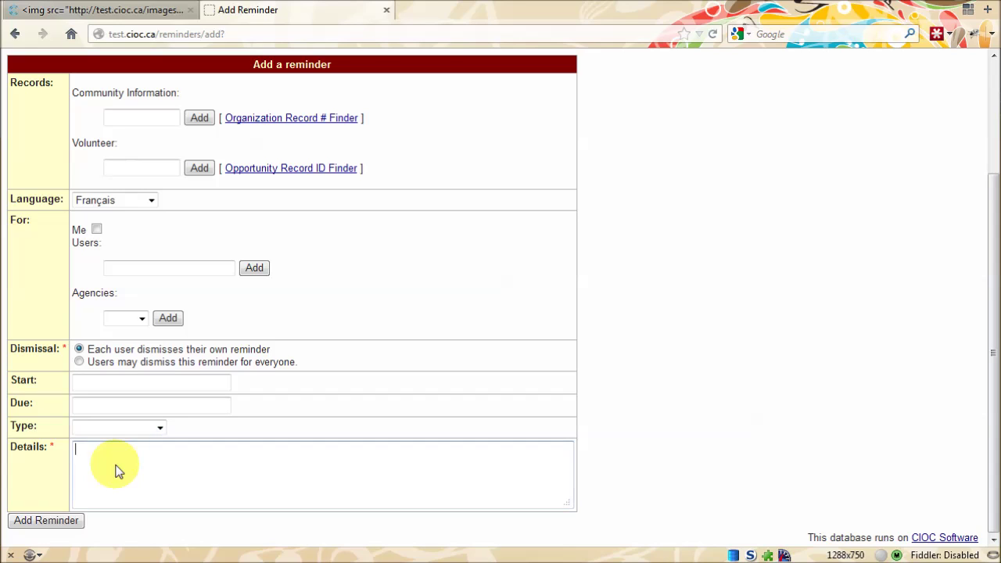